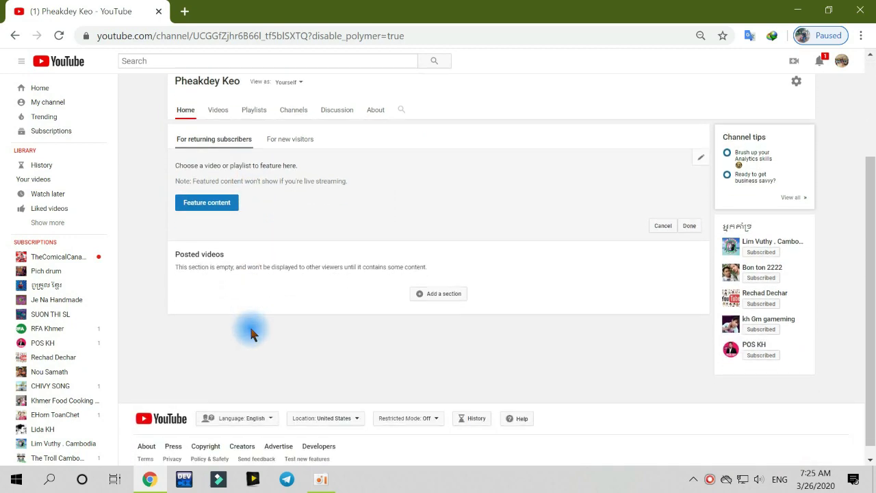
- Switch the channel home page to the version shown to new visitors
scroll(251, 332, "up", 2)
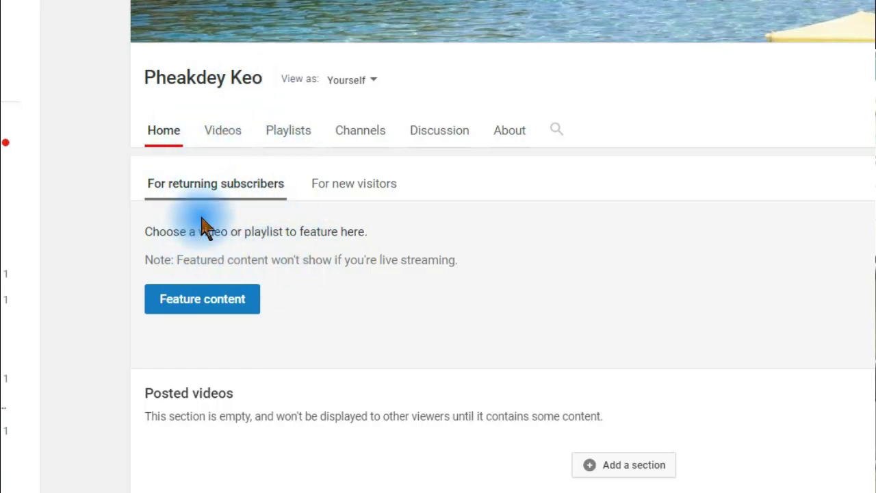
left_click(385, 183)
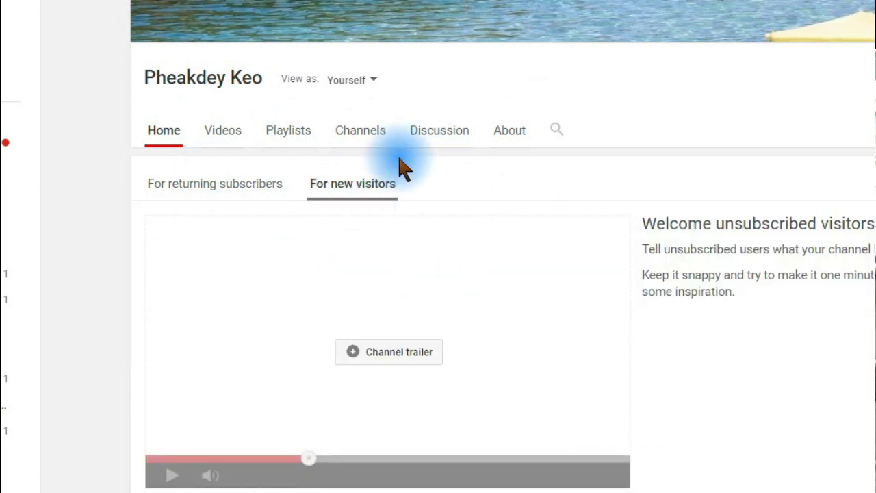
scroll(413, 204, "down", 4)
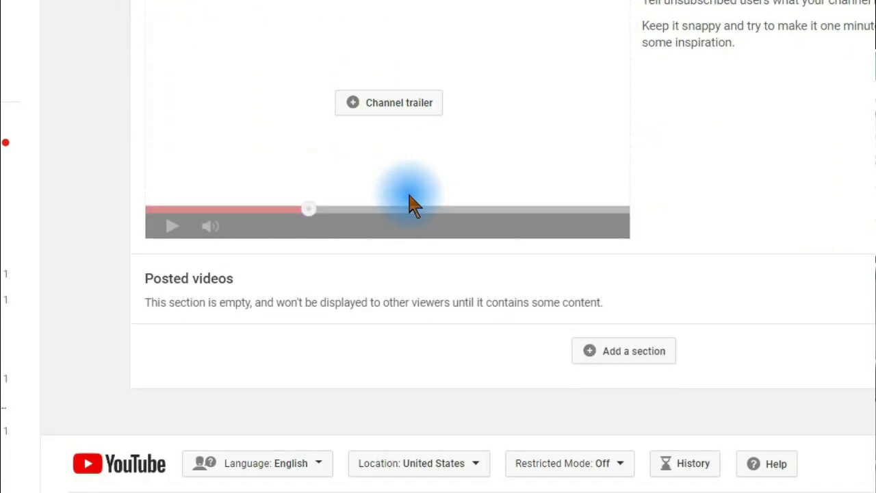
scroll(413, 203, "up", 4)
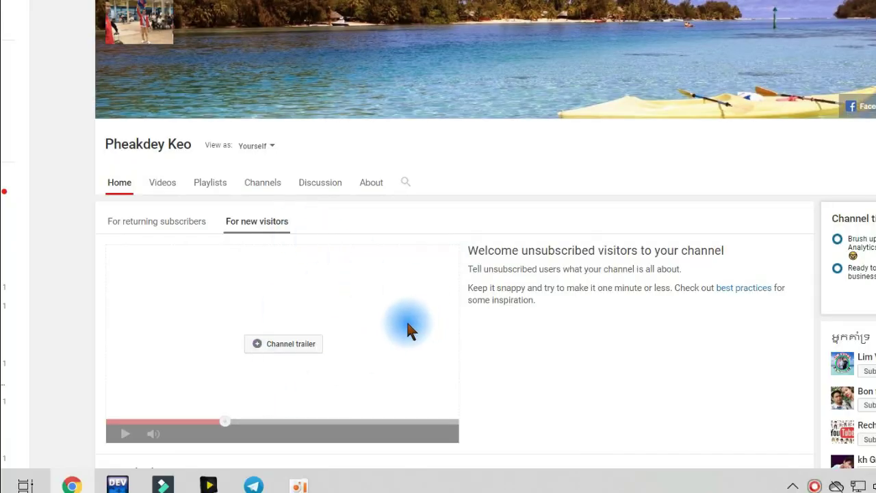
- Set the two-day-old upload about comment spam as the channel trailer for new visitors and check it on the page
left_click(271, 350)
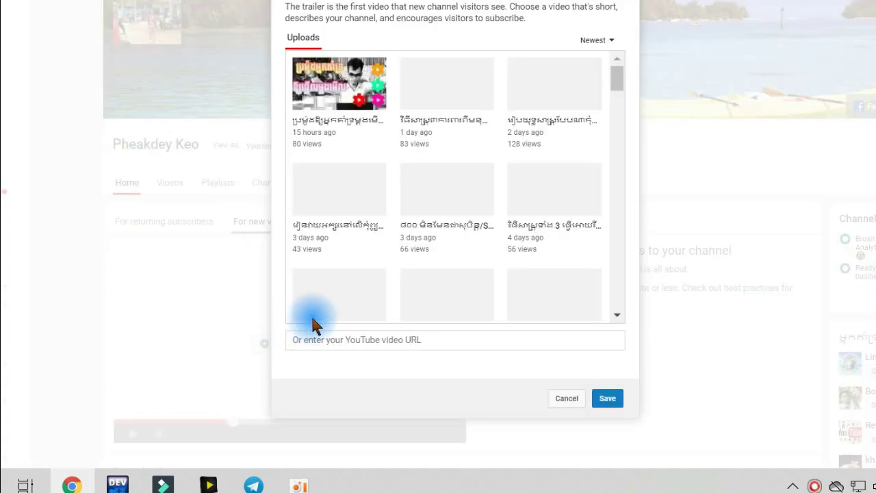
scroll(418, 232, "down", 2)
scroll(433, 233, "up", 3)
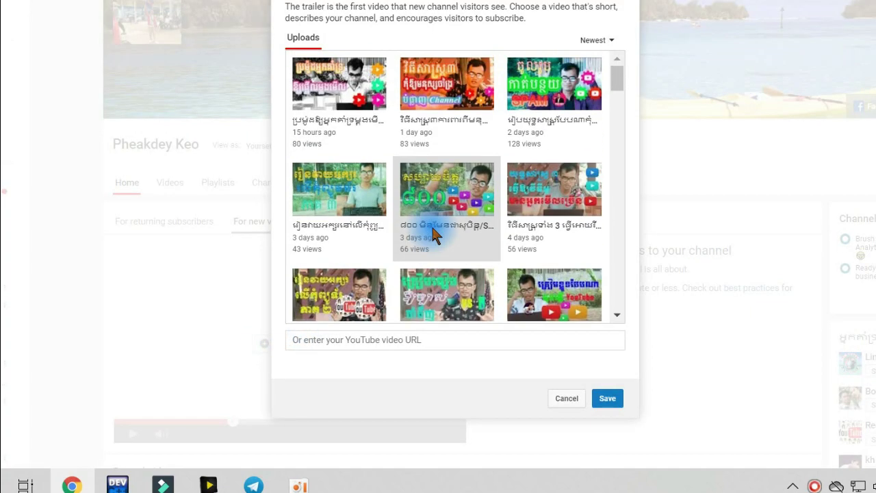
scroll(433, 232, "down", 3)
scroll(433, 233, "up", 4)
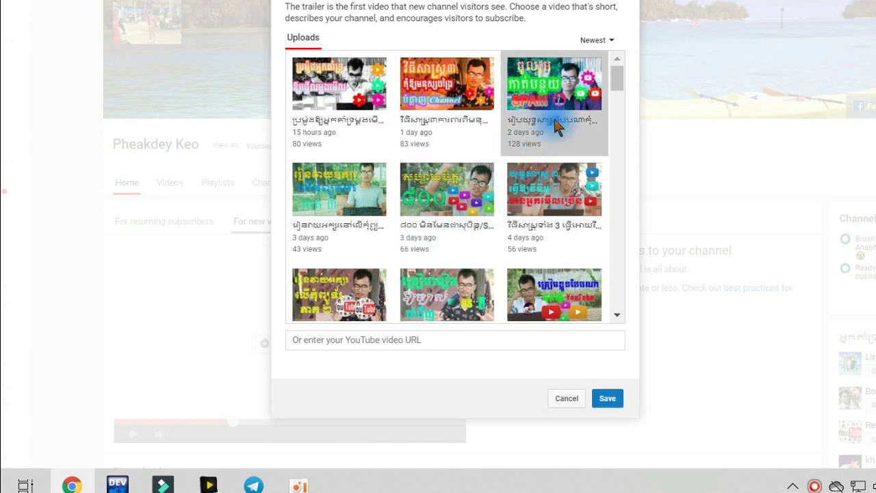
left_click(597, 399)
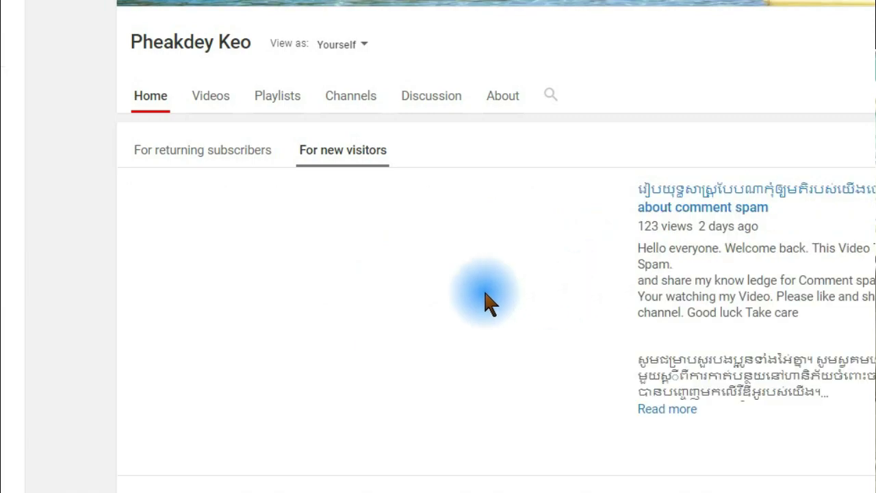
scroll(479, 294, "down", 3)
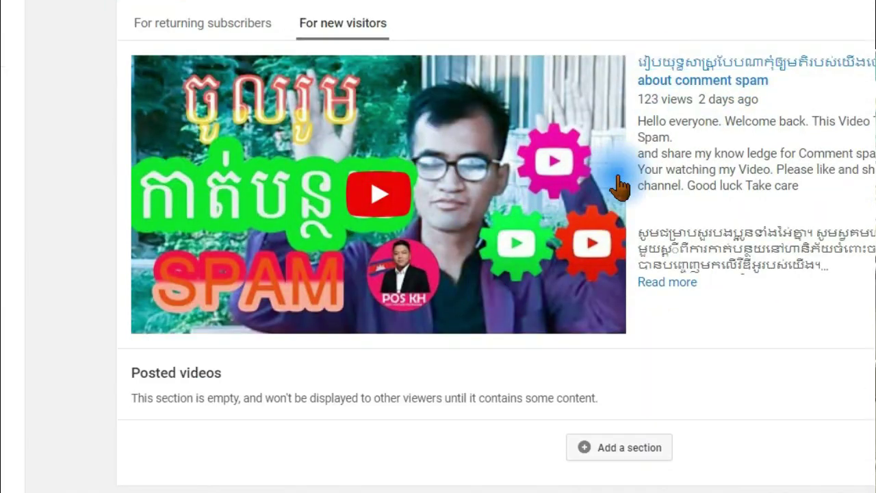
scroll(616, 191, "up", 3)
scroll(553, 234, "down", 5)
scroll(581, 244, "up", 5)
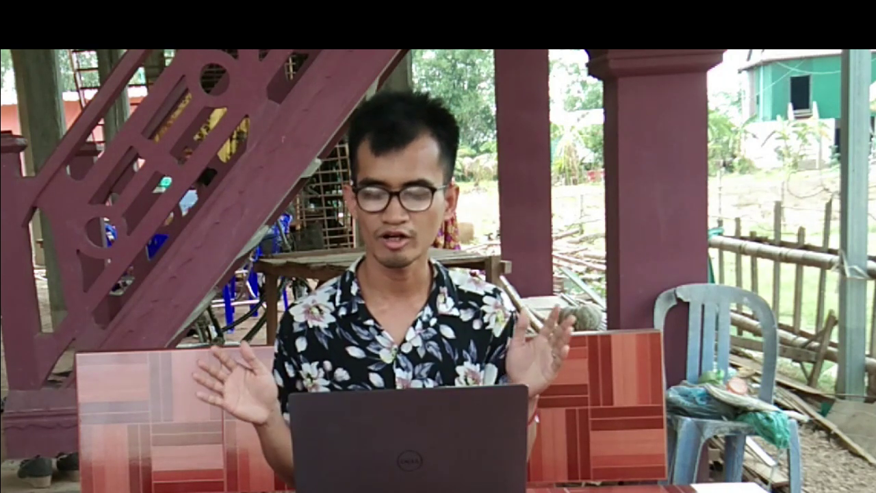
- Choose the three-week-old upload about printing in Word as the featured content for returning subscribers
left_click(462, 302)
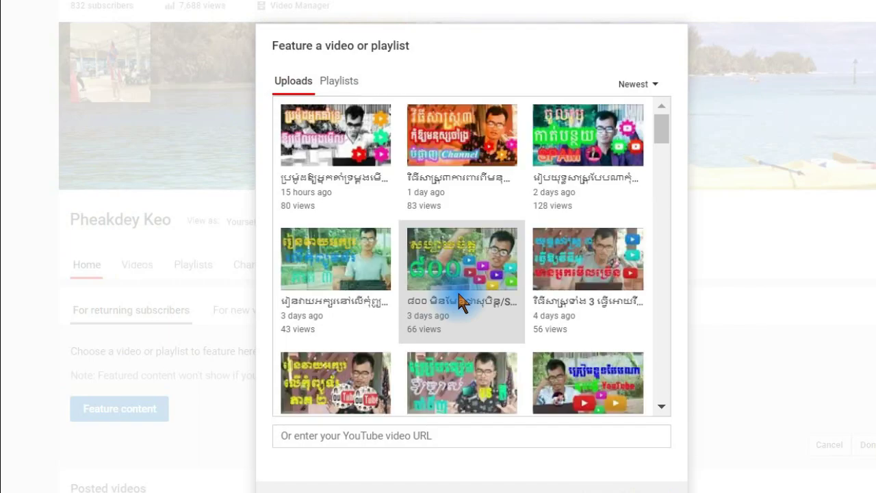
scroll(462, 302, "down", 9)
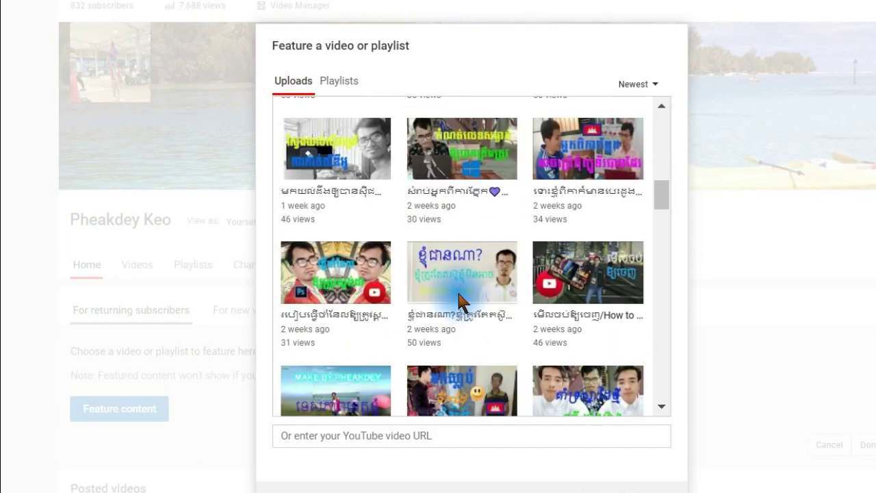
scroll(462, 302, "down", 10)
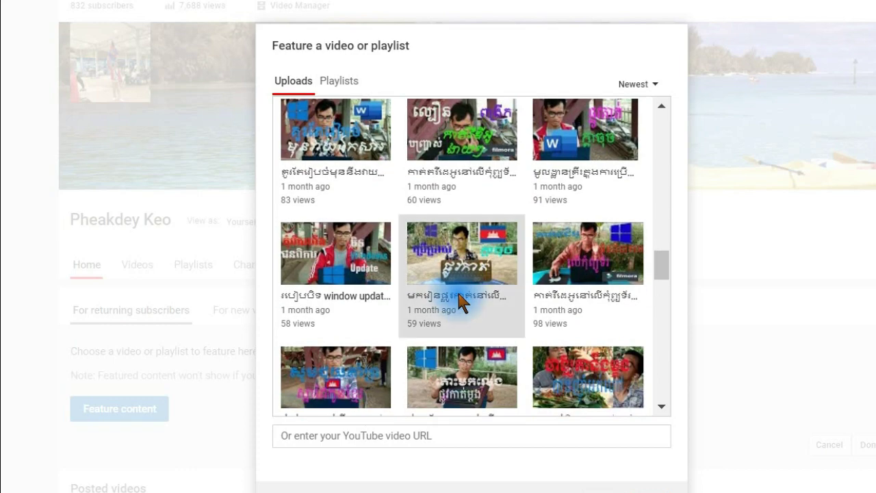
scroll(462, 302, "down", 4)
scroll(462, 302, "up", 7)
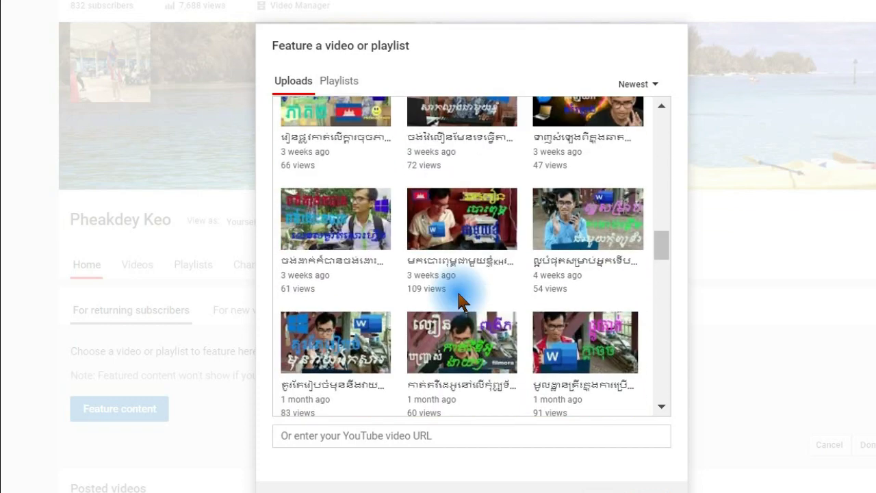
left_click(484, 254)
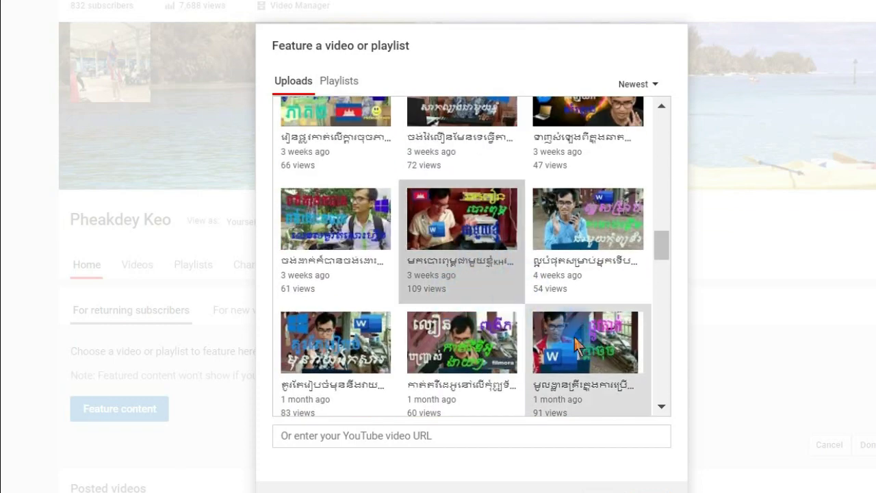
scroll(499, 318, "down", 5)
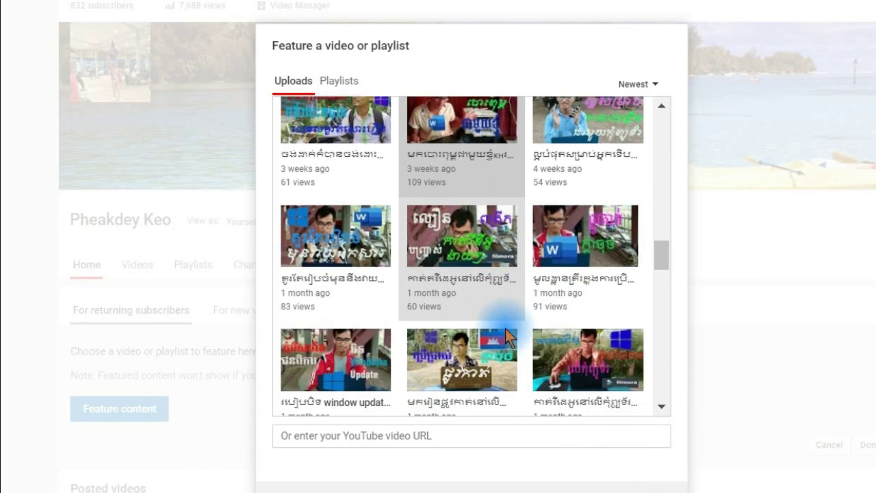
scroll(506, 335, "up", 5)
scroll(504, 313, "down", 1)
scroll(520, 307, "up", 1)
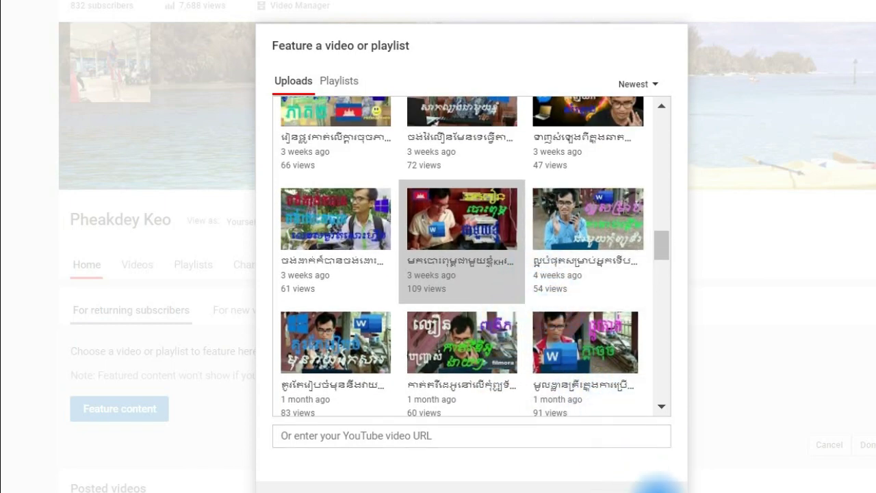
left_click(656, 487)
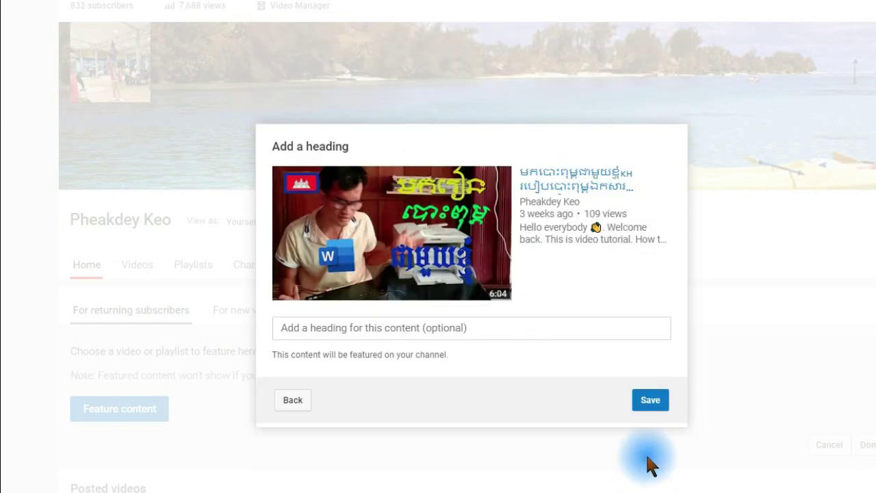
- Give the featured video the heading "Thank you everyone" and save it
left_click(448, 349)
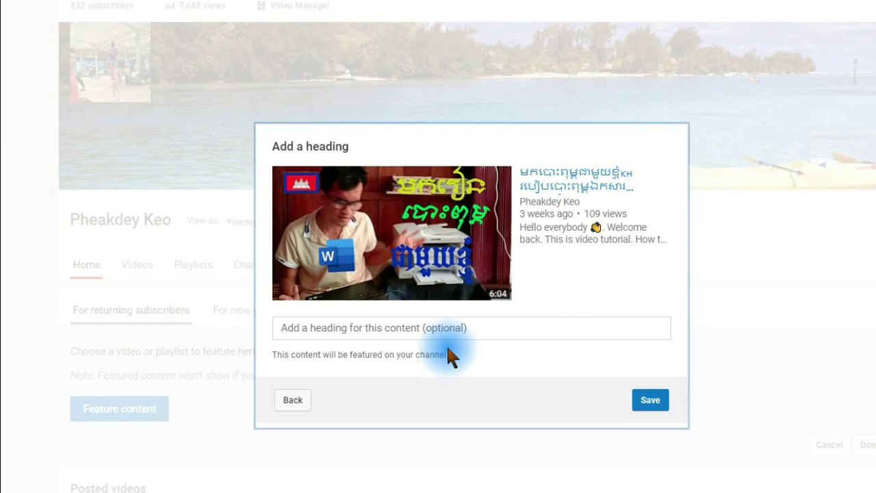
left_click(500, 320)
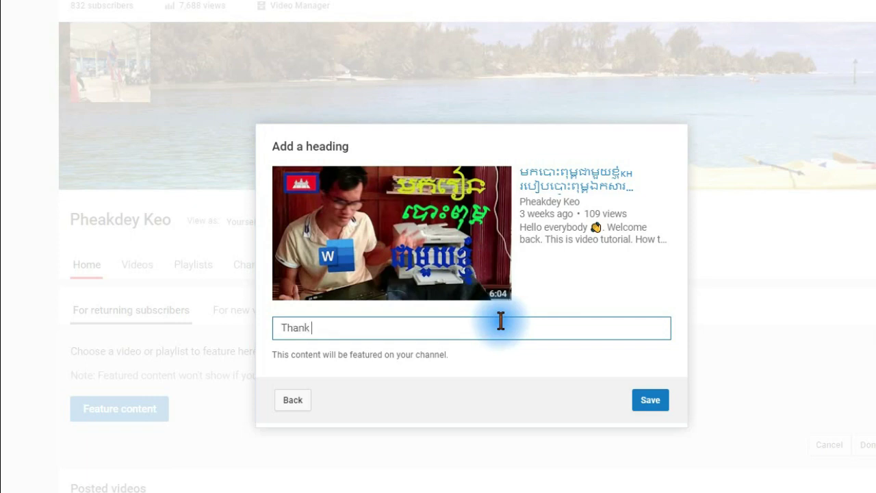
type("Thank you everyone")
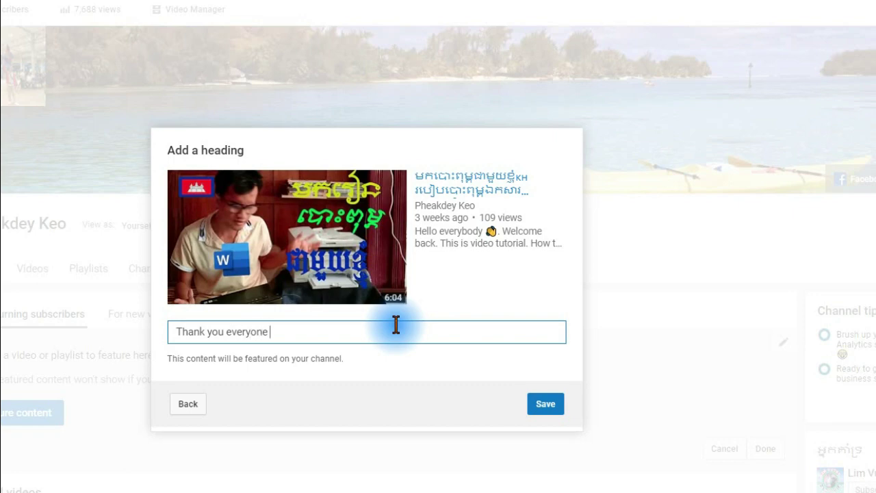
left_click(544, 404)
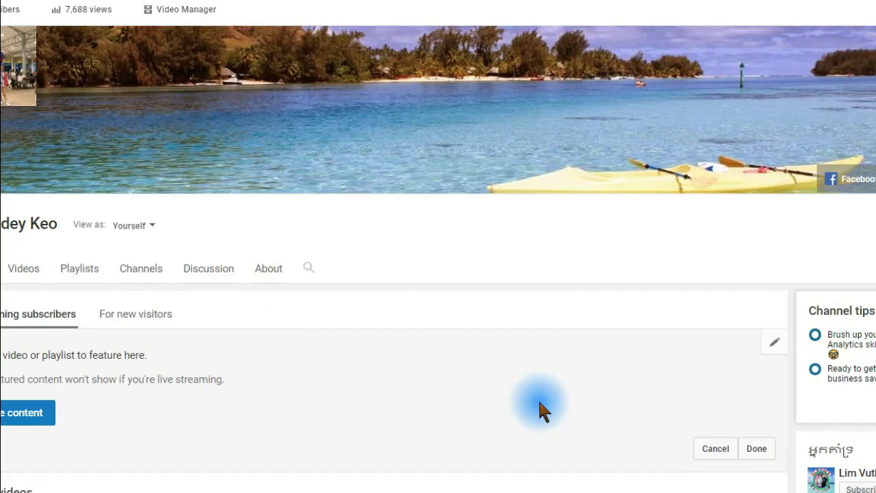
scroll(401, 348, "down", 3)
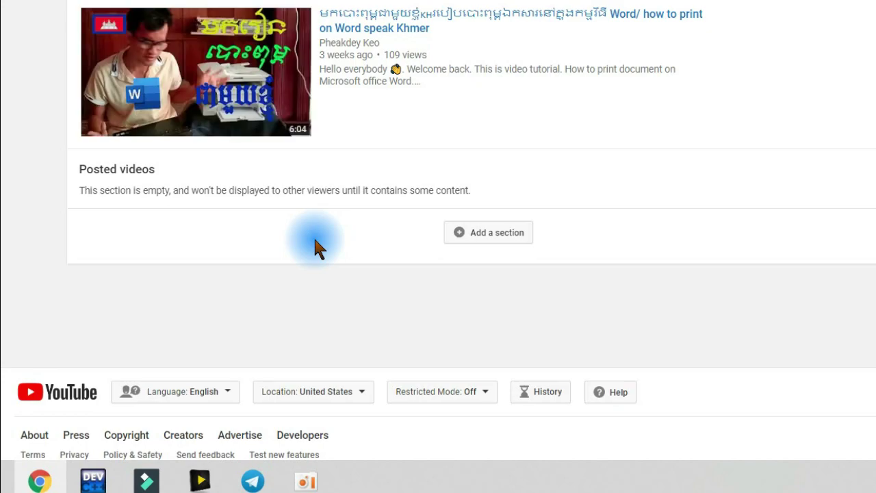
scroll(283, 288, "up", 3)
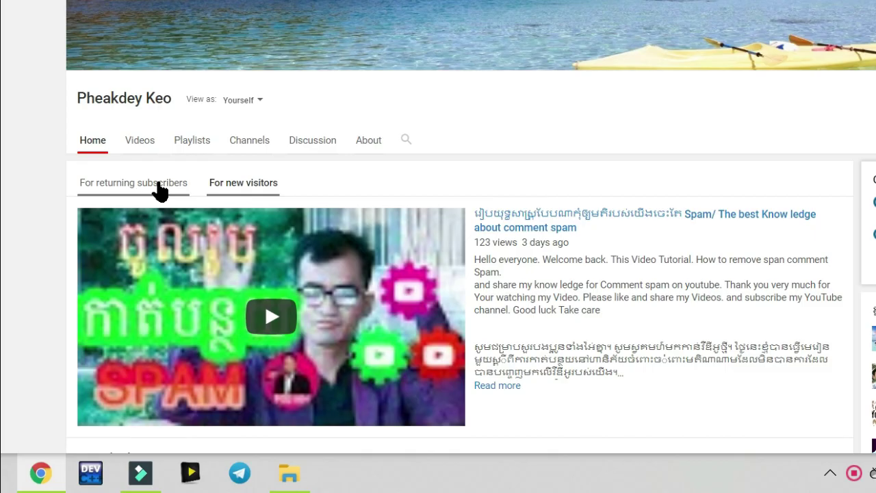
- Start a new section on the returning subscribers version of the home page and open its content choices
left_click(157, 190)
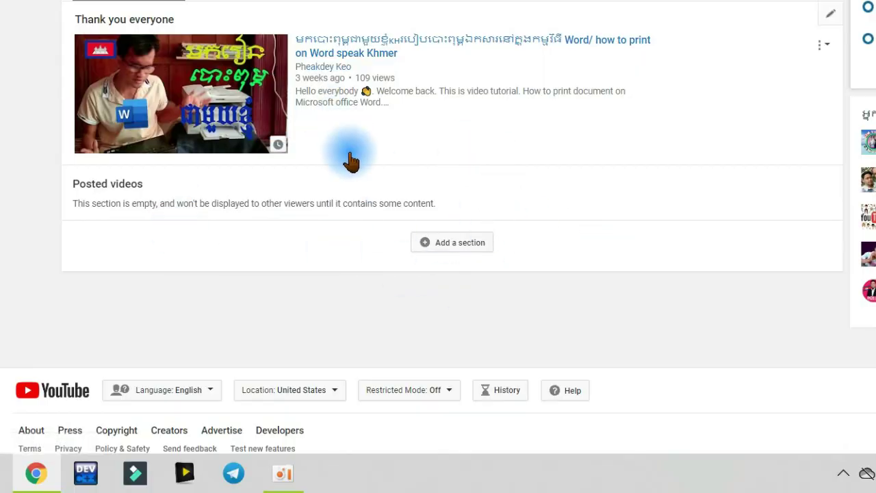
left_click(460, 243)
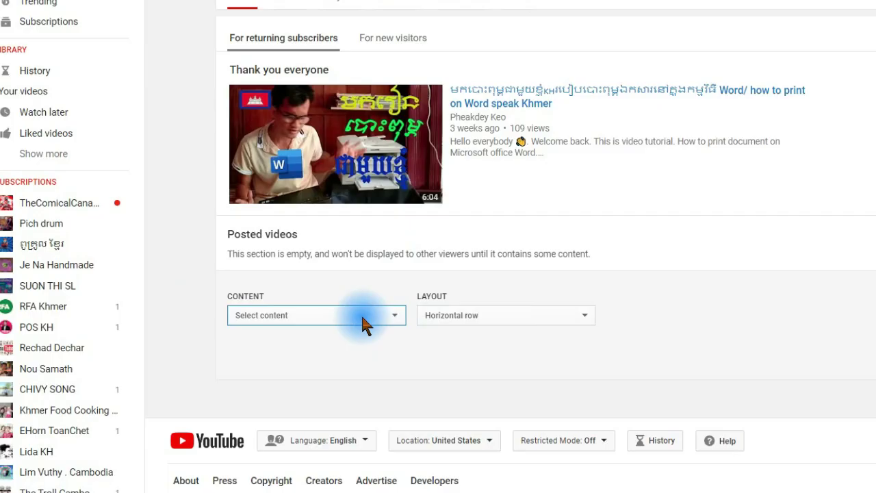
left_click(362, 317)
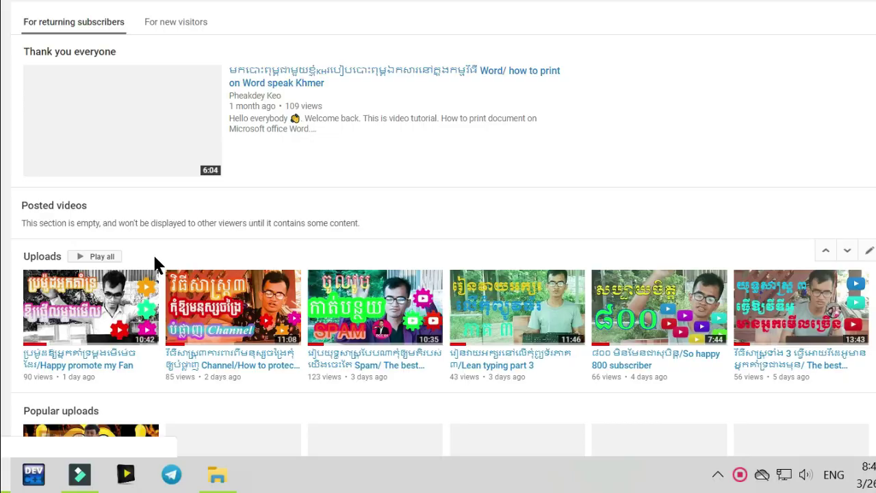
scroll(281, 226, "up", 1)
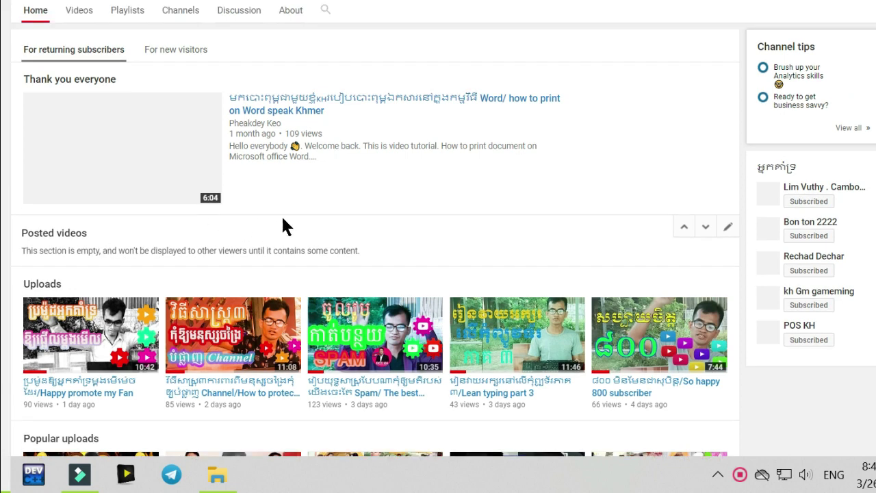